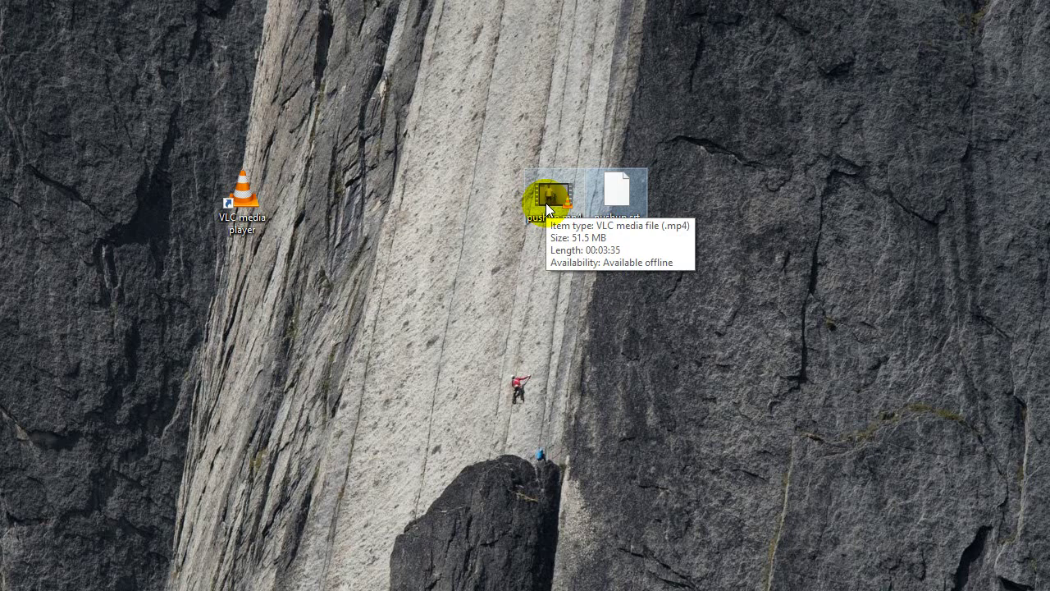
Step: Open pushup.mp4 in VLC, centre the player window, and pause playback
left_click(546, 202)
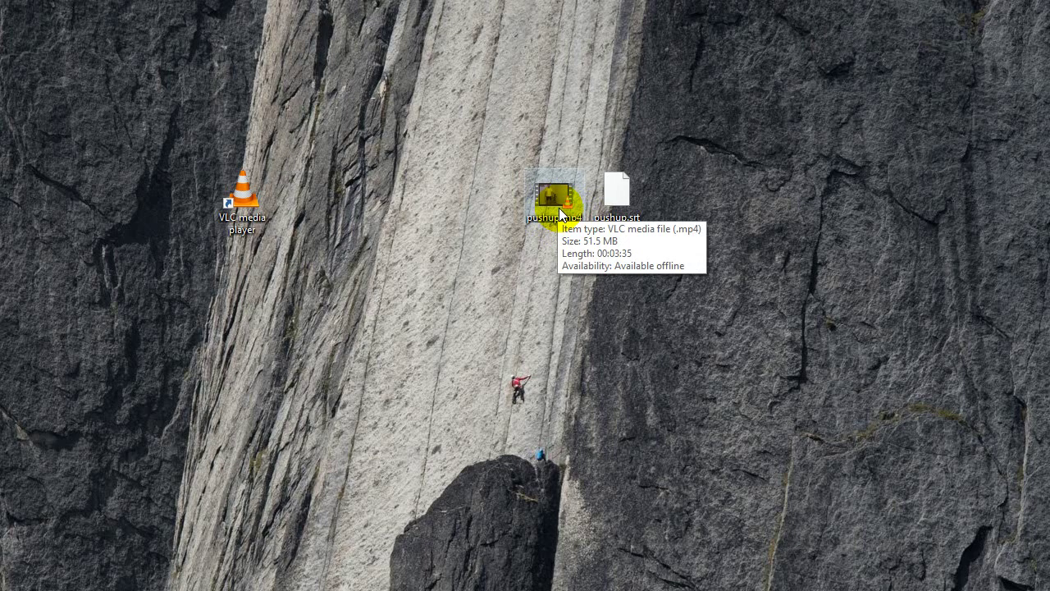
left_click(551, 208)
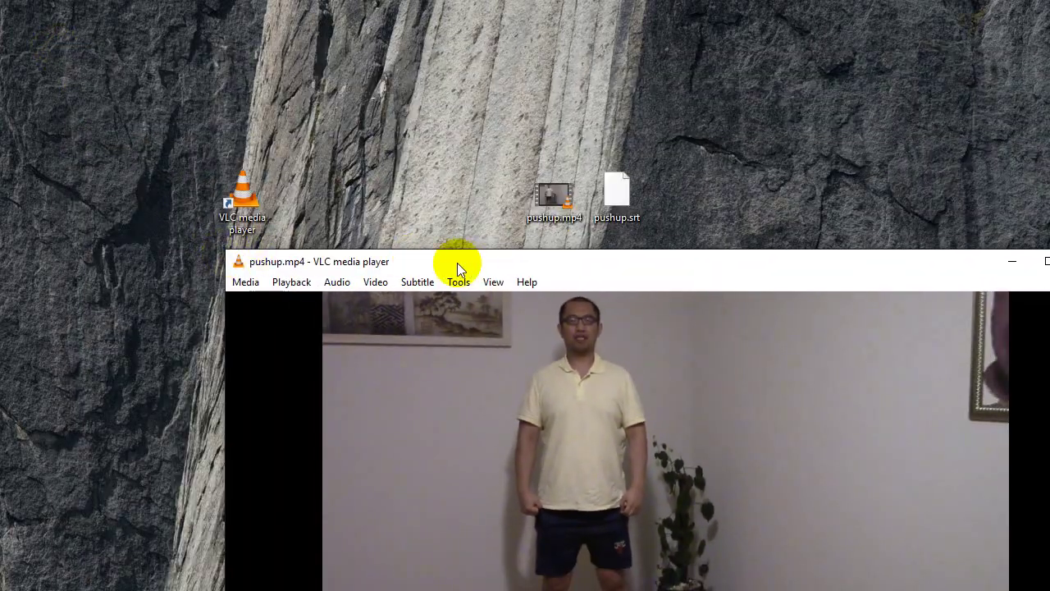
left_click_drag(457, 262, 336, 77)
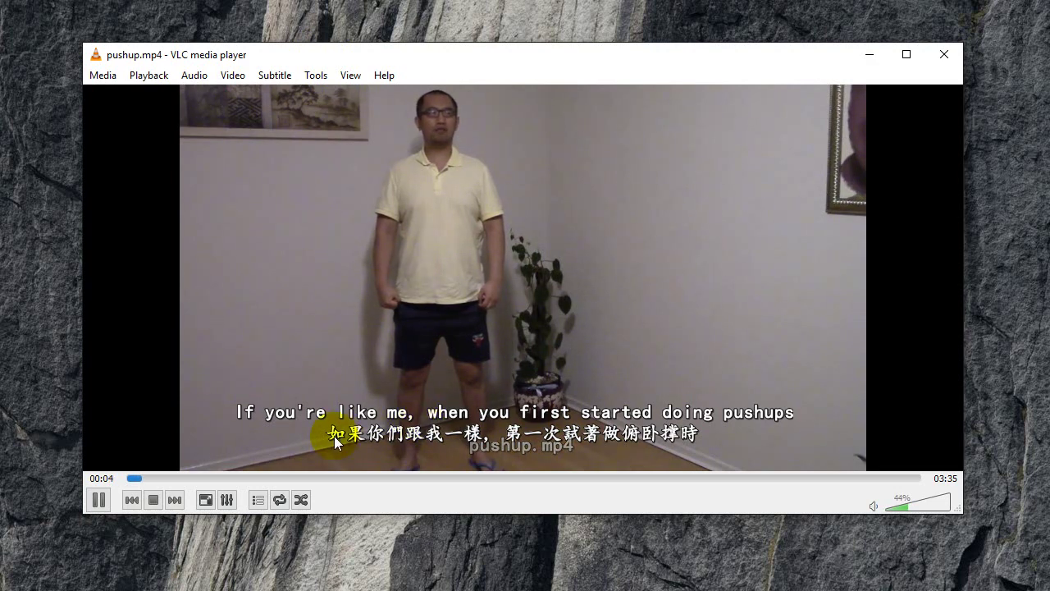
left_click(107, 501)
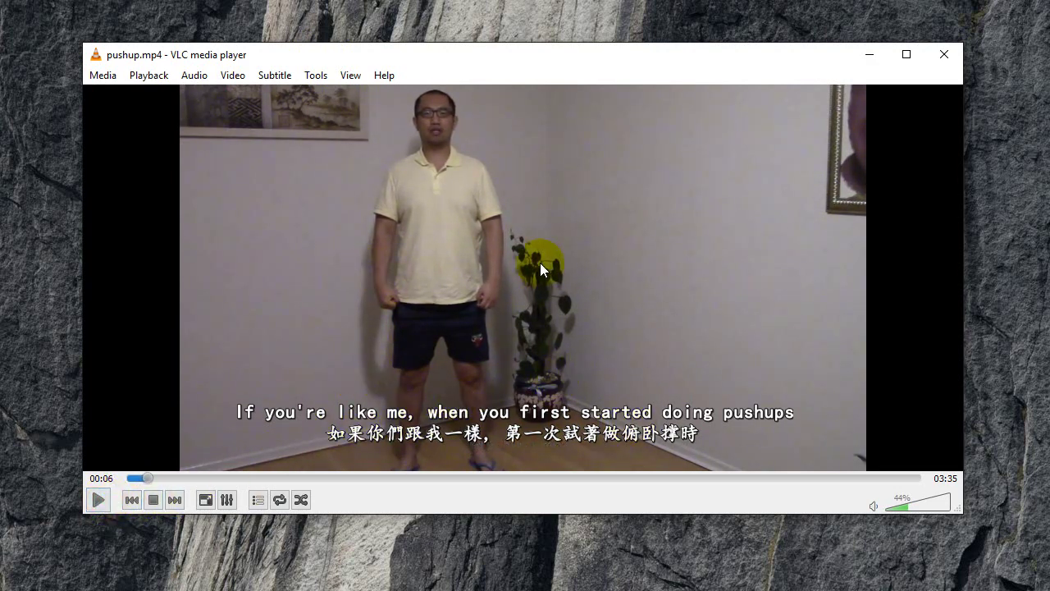
Step: Disable the video's subtitle track via Subtitle > Sub Track > Disable
right_click(522, 246)
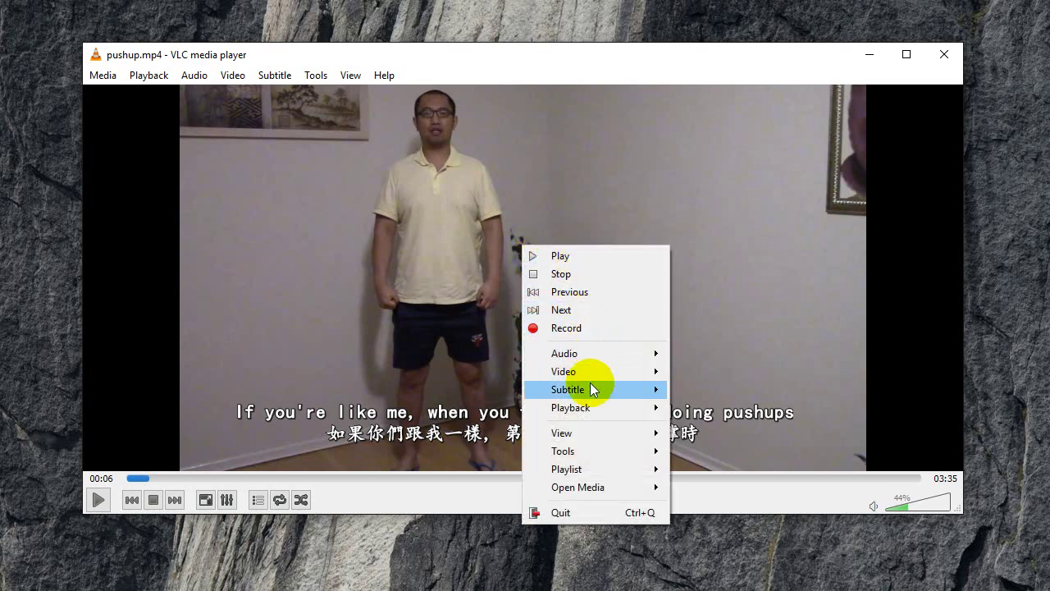
mouse_move(602, 387)
mouse_move(712, 408)
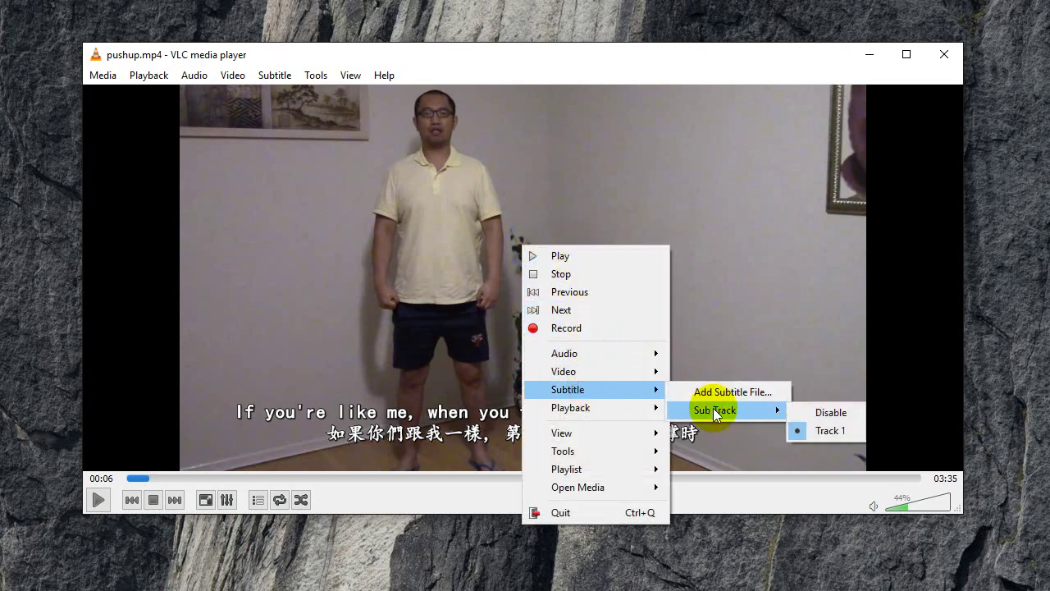
left_click(830, 411)
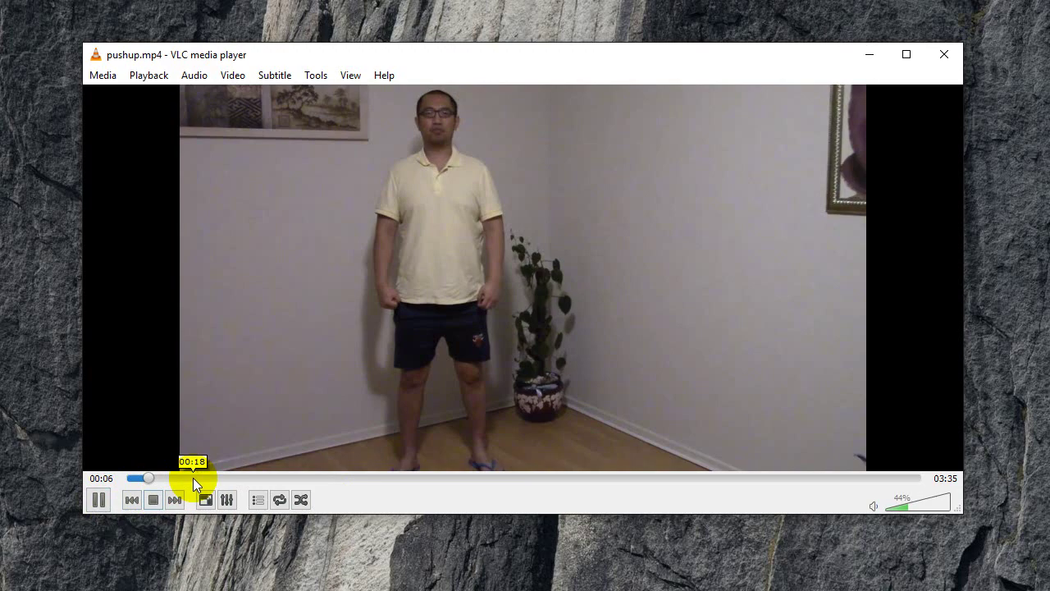
Step: Pause at 00:08 and start Media > Stream with D:/Desktop/pushup.mp4 as the source
left_click(92, 504)
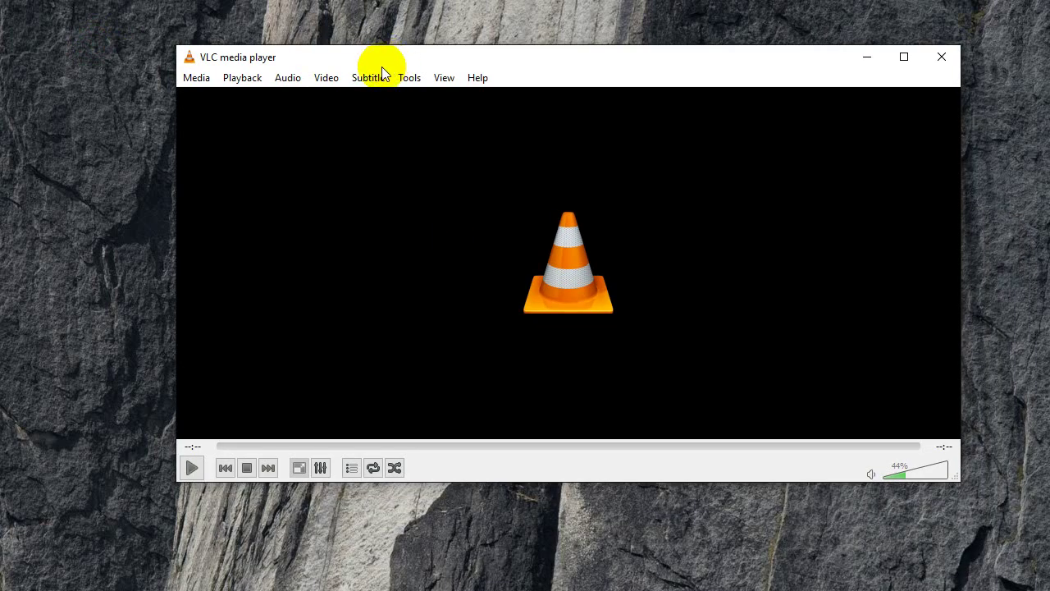
left_click(196, 82)
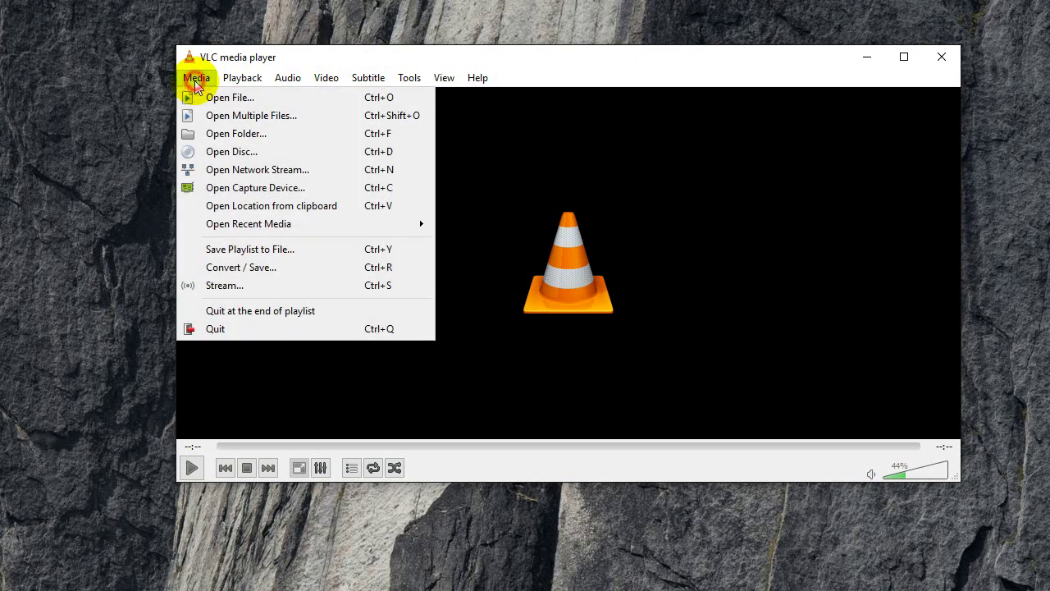
left_click(267, 284)
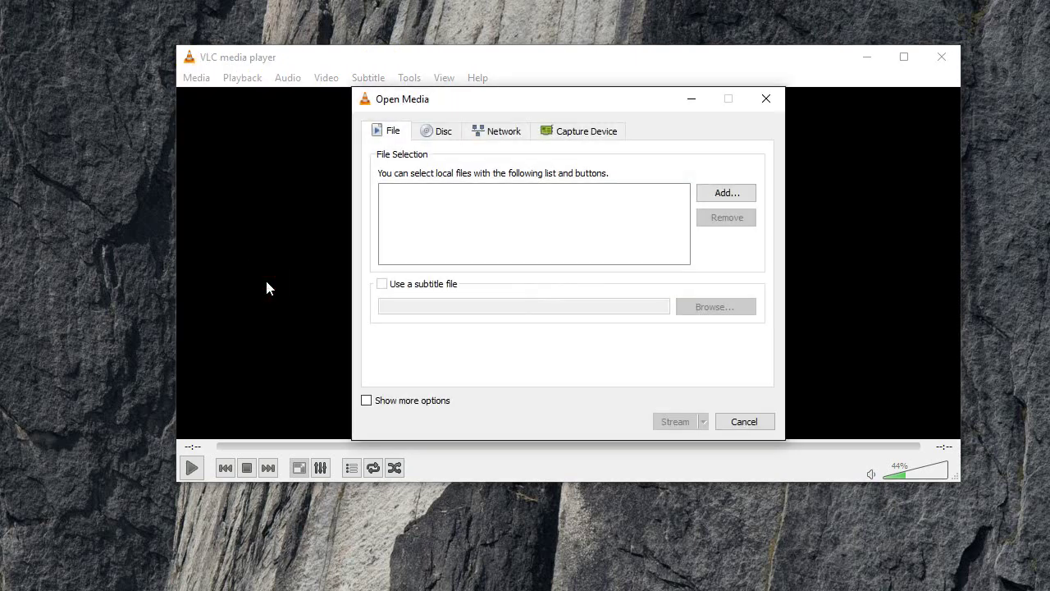
left_click(729, 196)
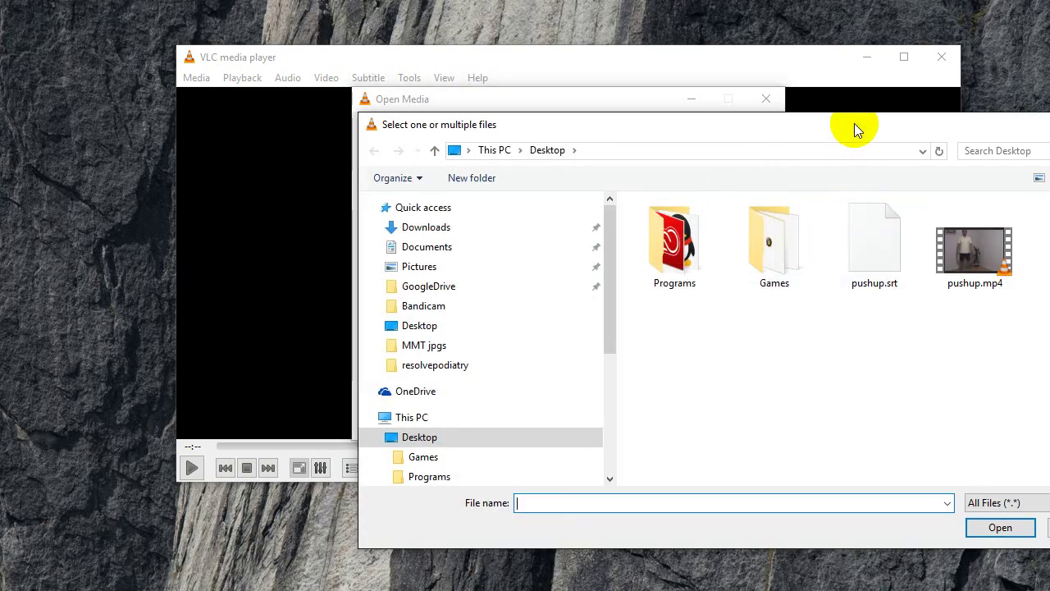
left_click_drag(854, 124, 563, 82)
double_click(683, 214)
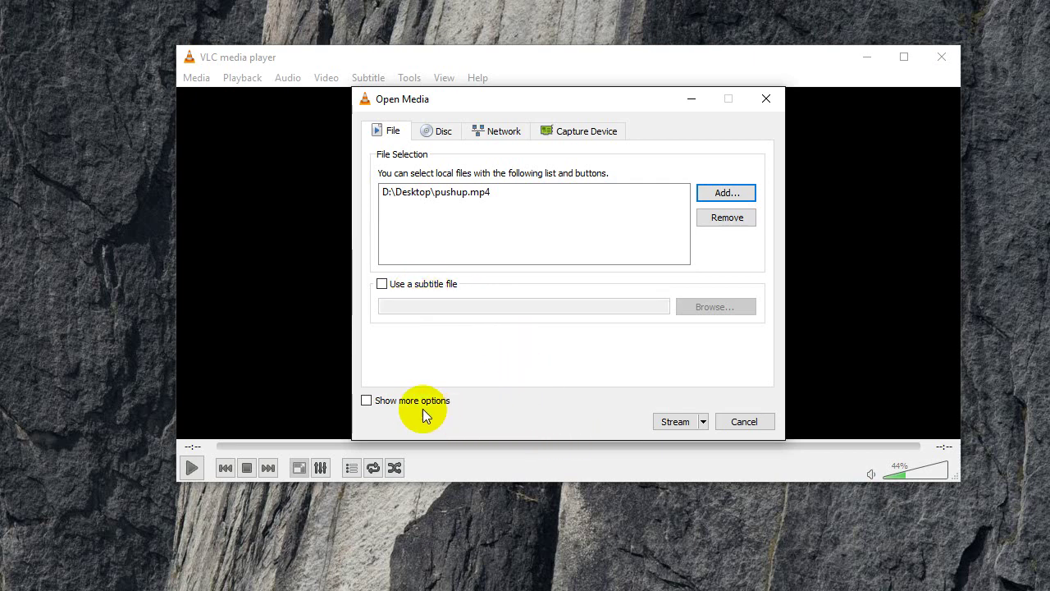
left_click(691, 426)
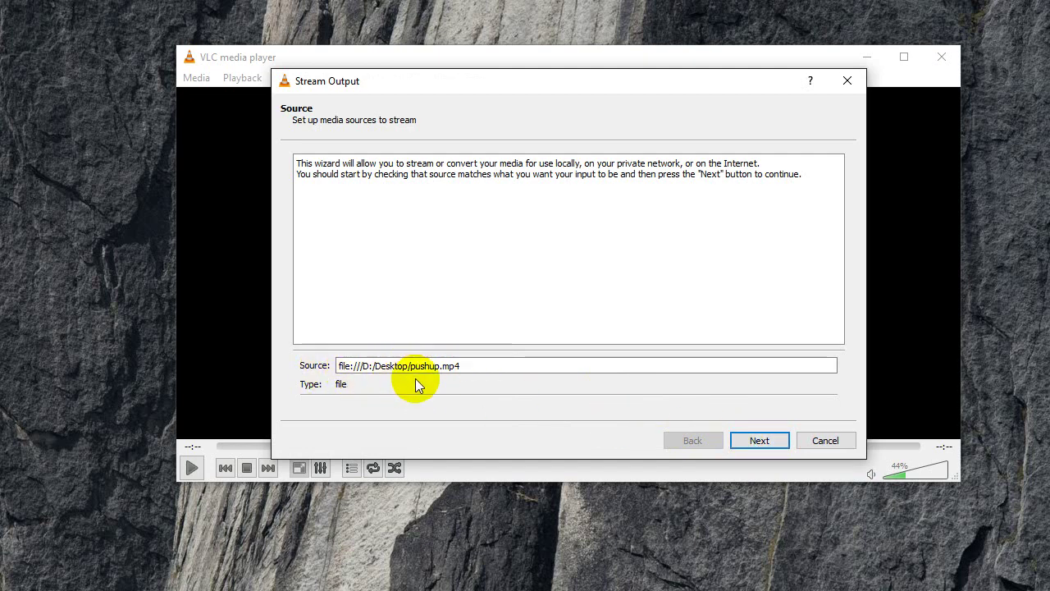
Step: Add a File destination that saves the stream as D:\Desktop\engsub pushup.mp4
left_click(751, 439)
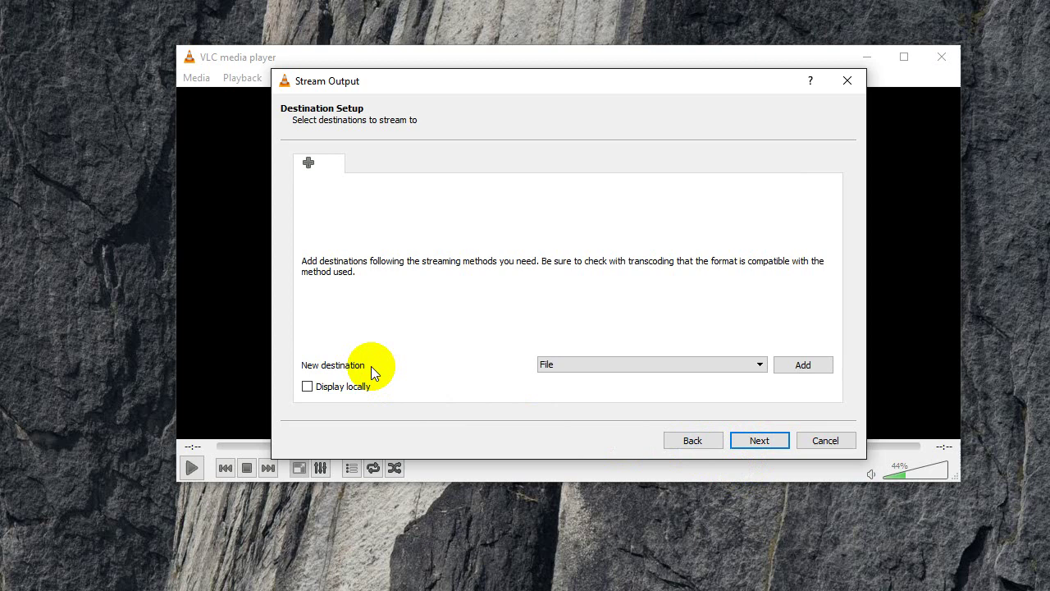
left_click(814, 366)
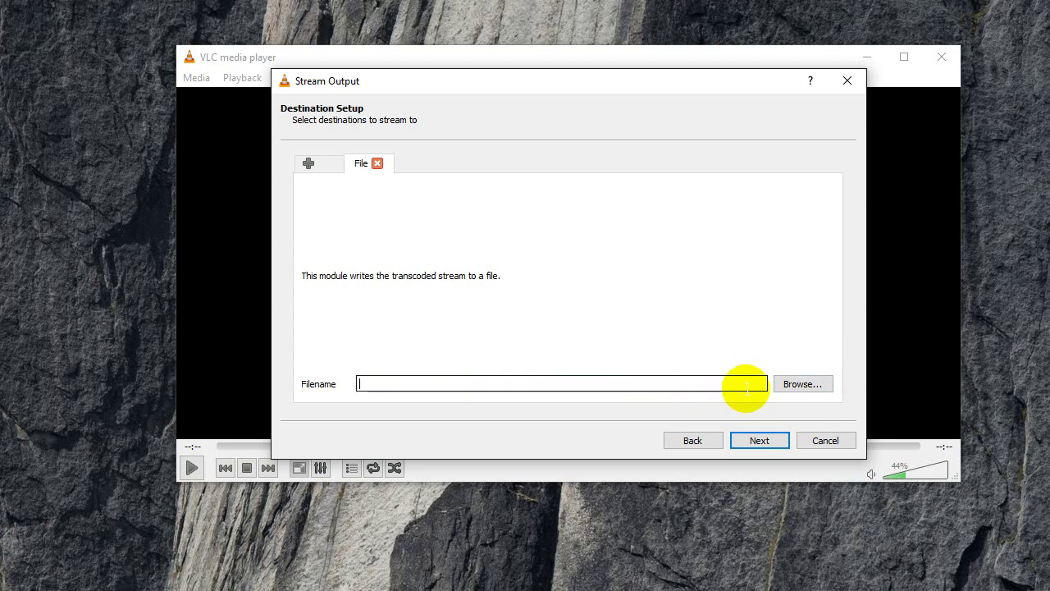
left_click(805, 385)
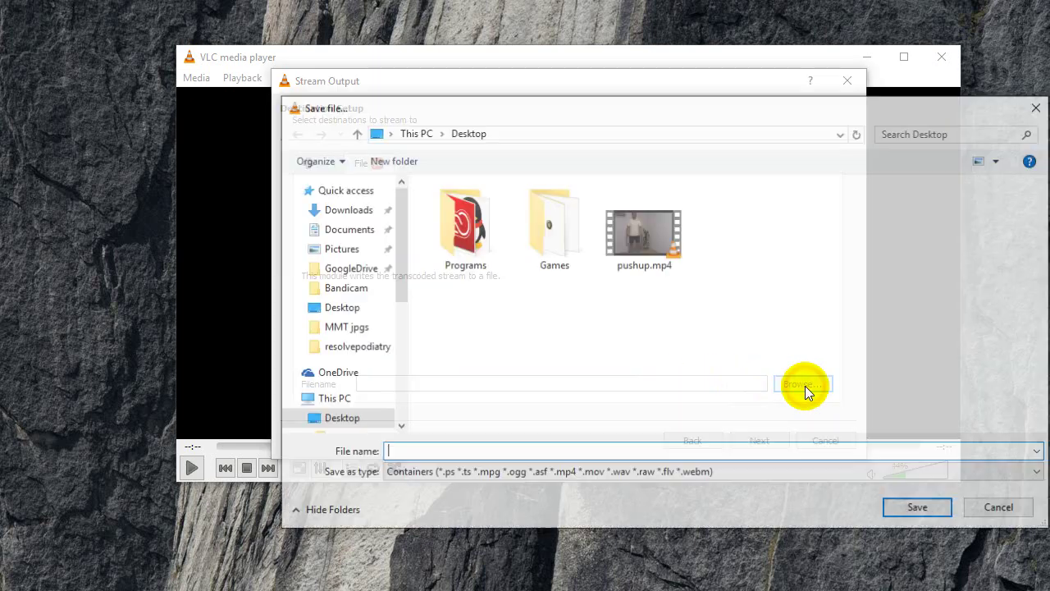
left_click(640, 246)
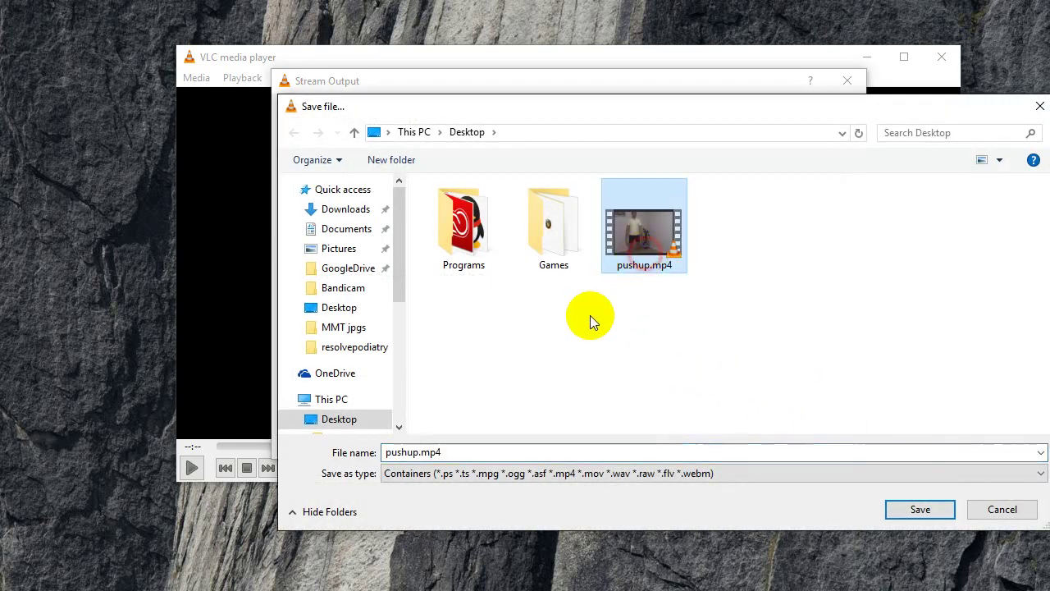
left_click(385, 452)
left_click(386, 452)
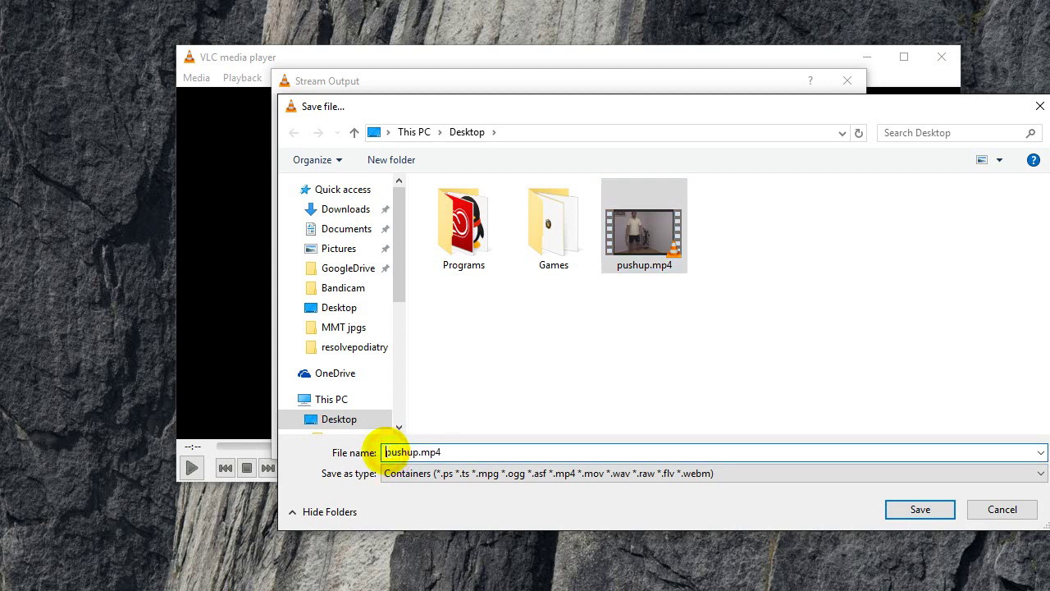
type("engsub")
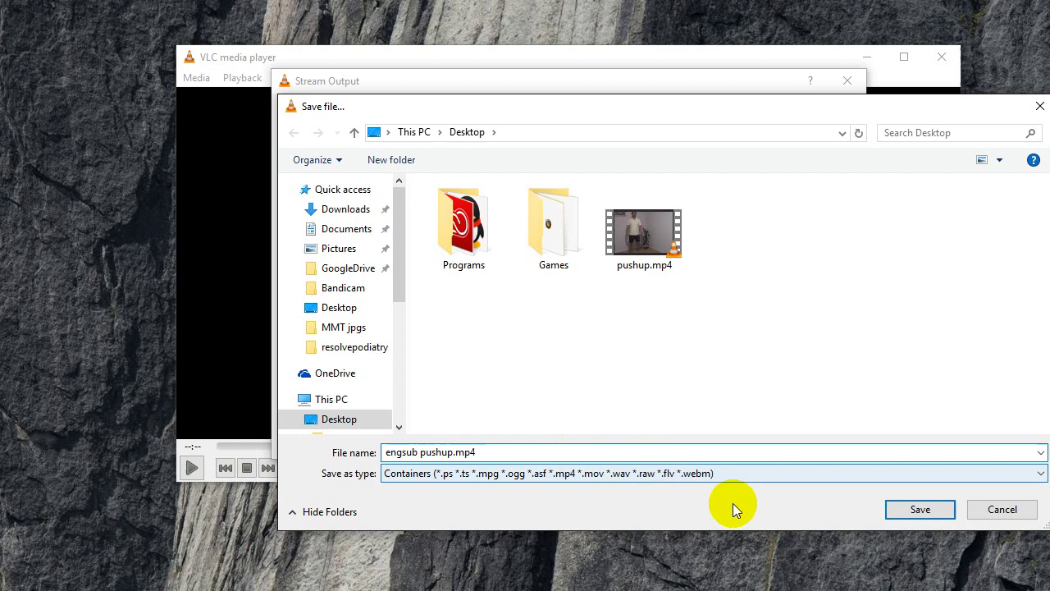
left_click(915, 508)
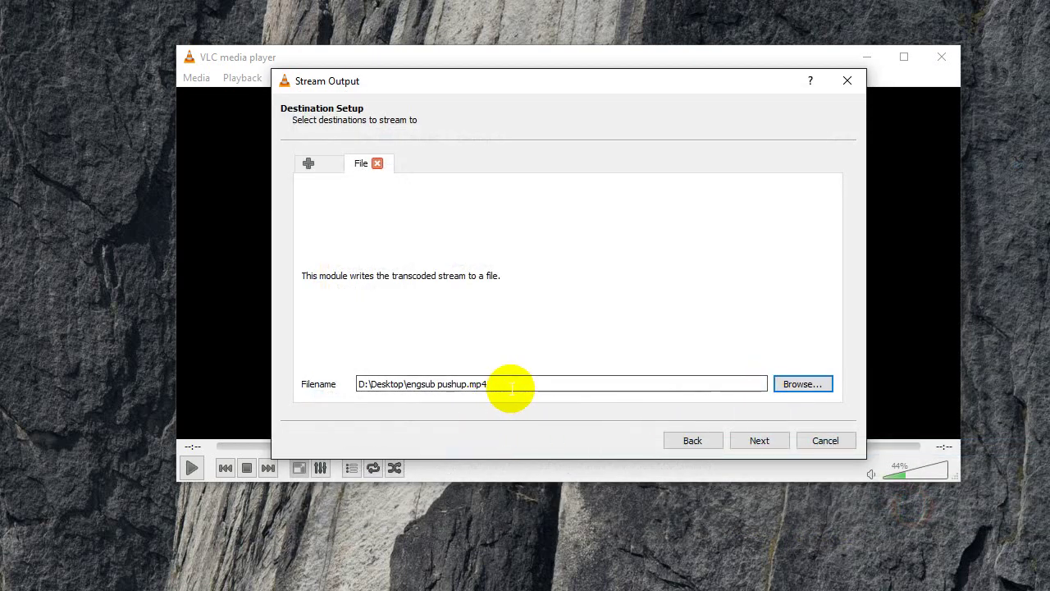
left_click(766, 441)
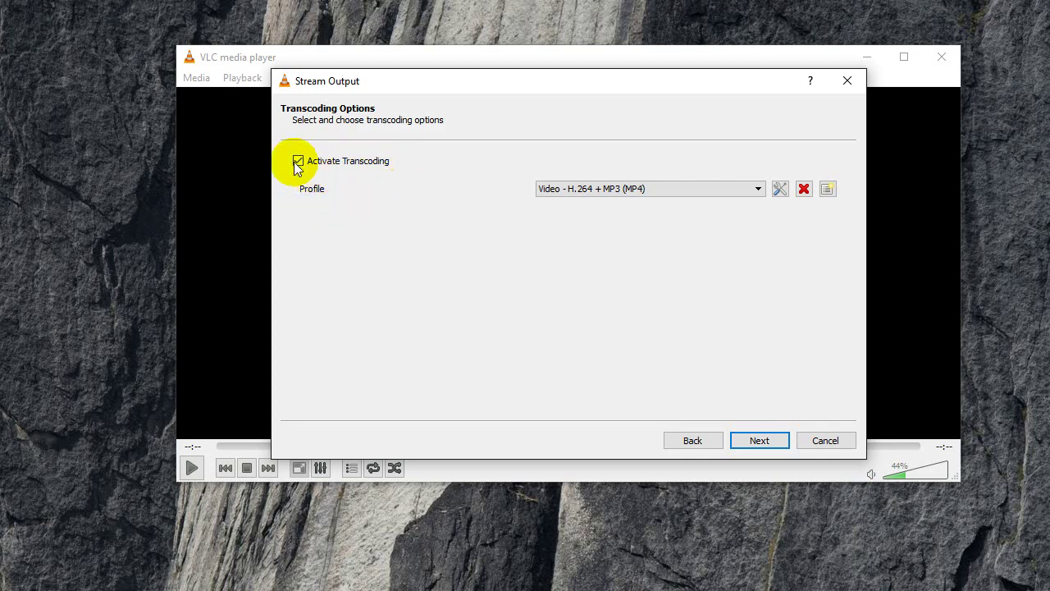
Step: Edit the Video - H.264 + MP3 (MP4) profile to overlay T.140 subtitles and save it
left_click(783, 191)
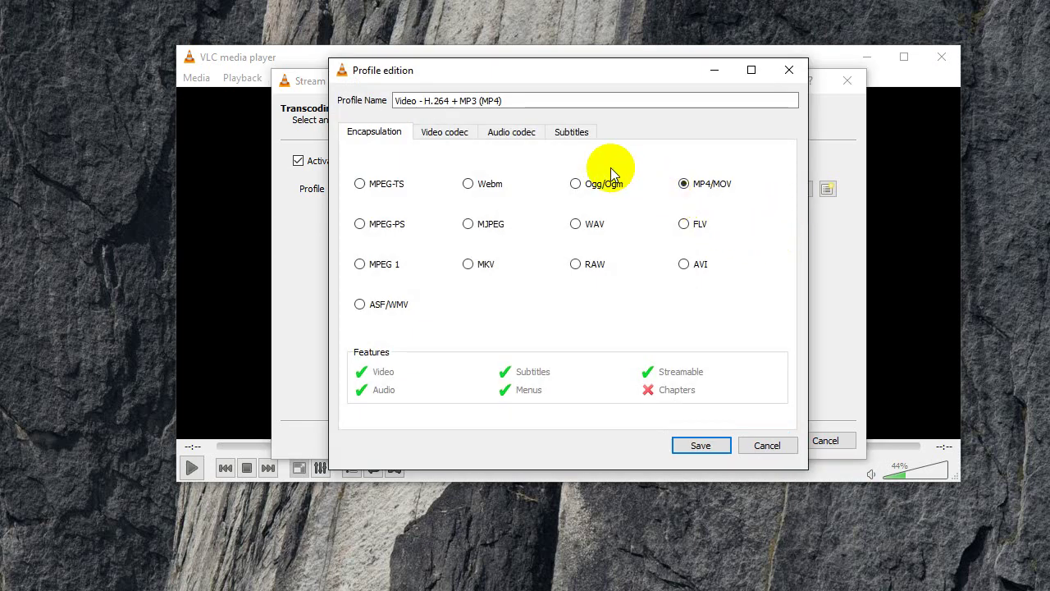
left_click(572, 132)
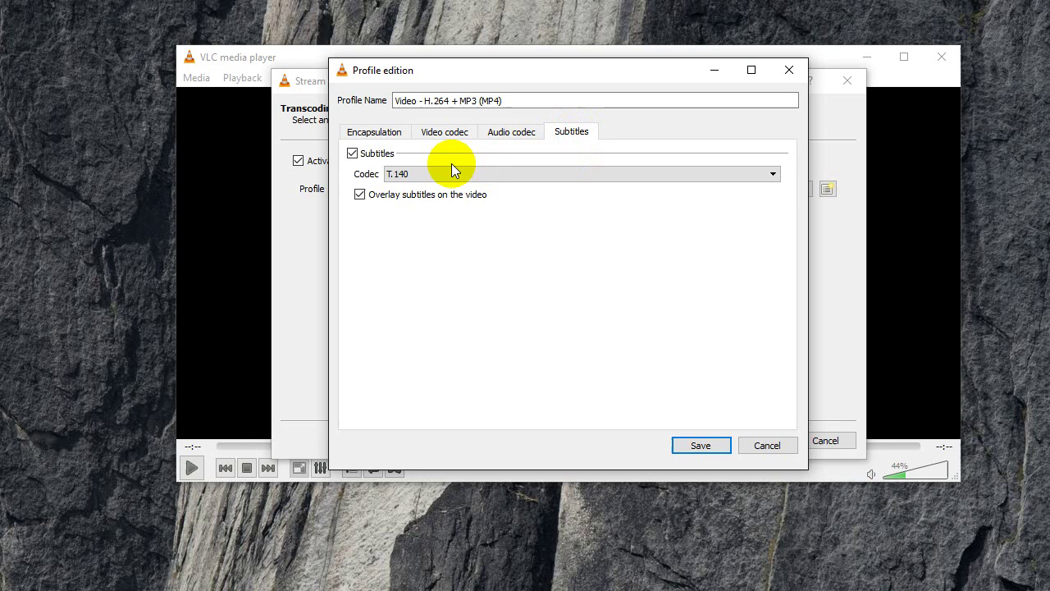
left_click(352, 153)
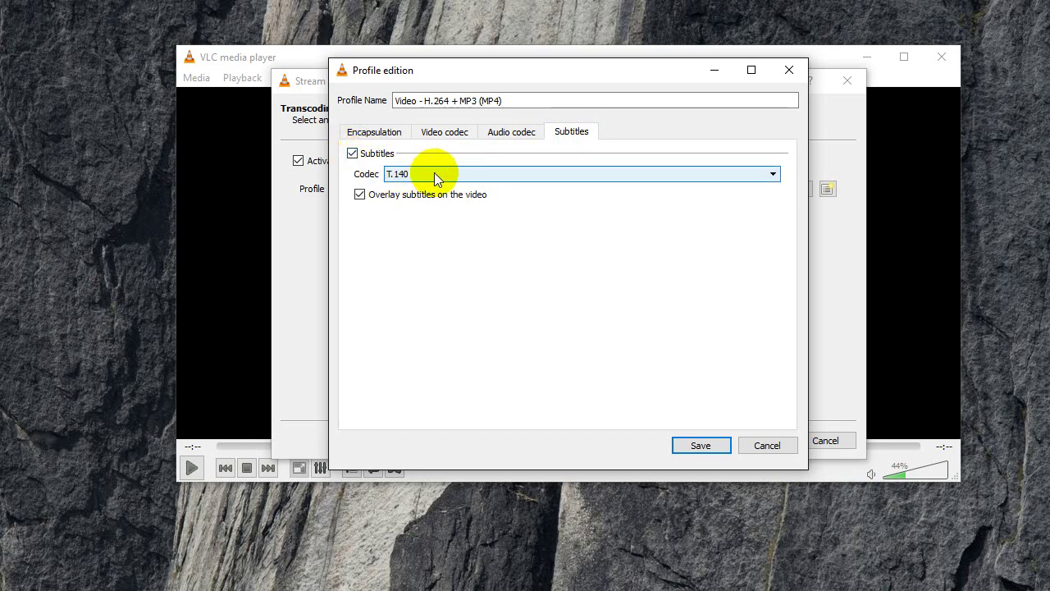
left_click(434, 173)
left_click(428, 197)
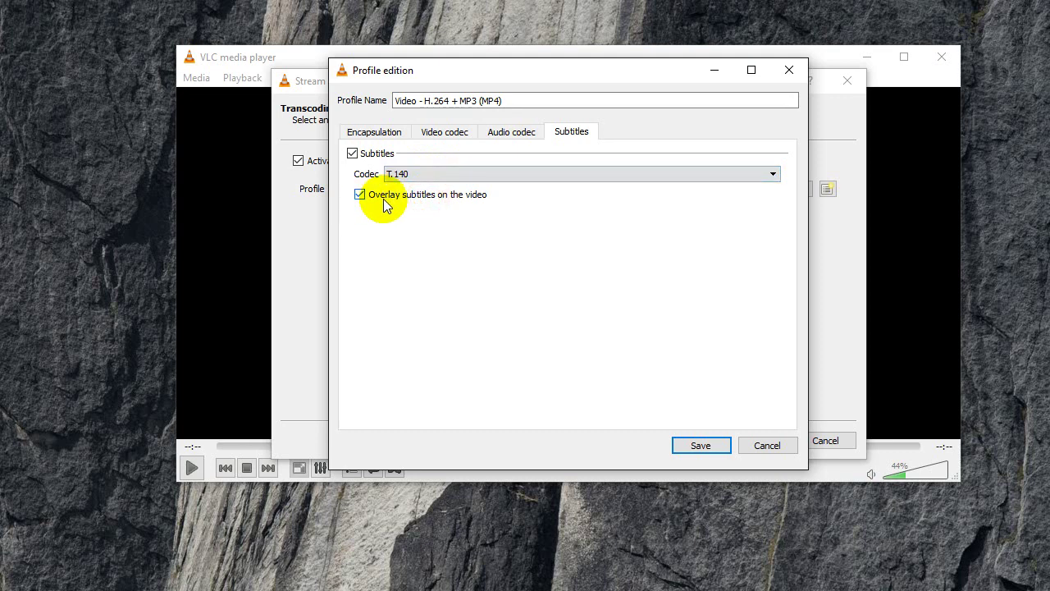
left_click(693, 445)
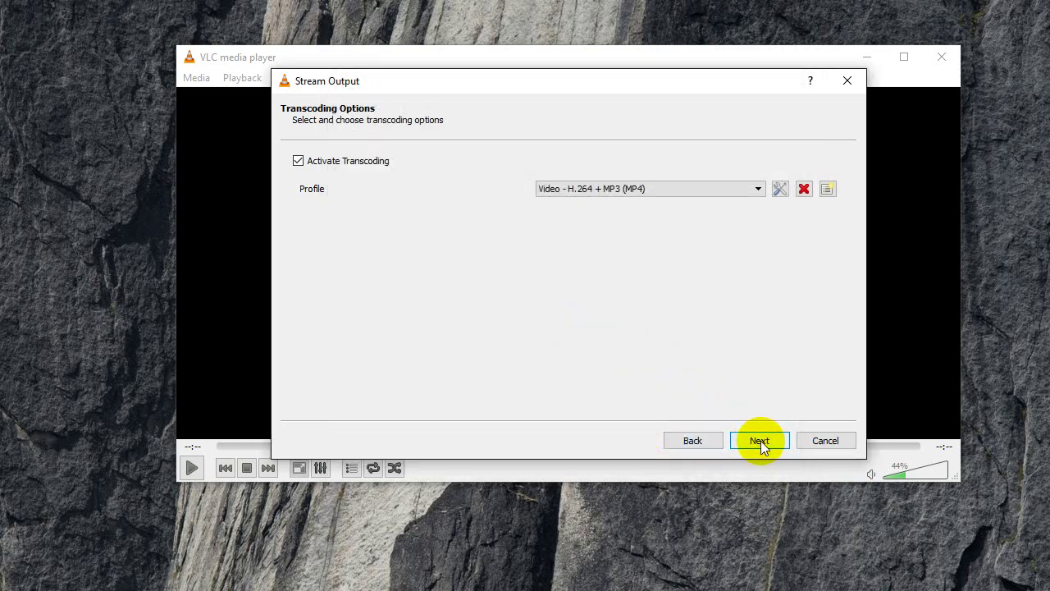
left_click(760, 440)
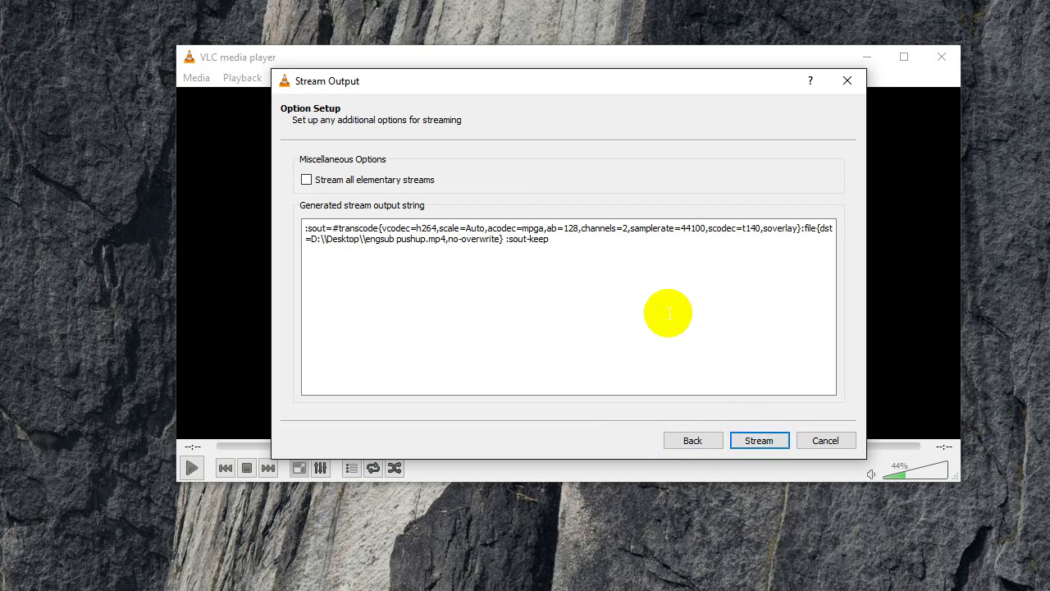
Step: Delete 'scodec=t140' from the stream output string and start streaming to the file
left_click(710, 228)
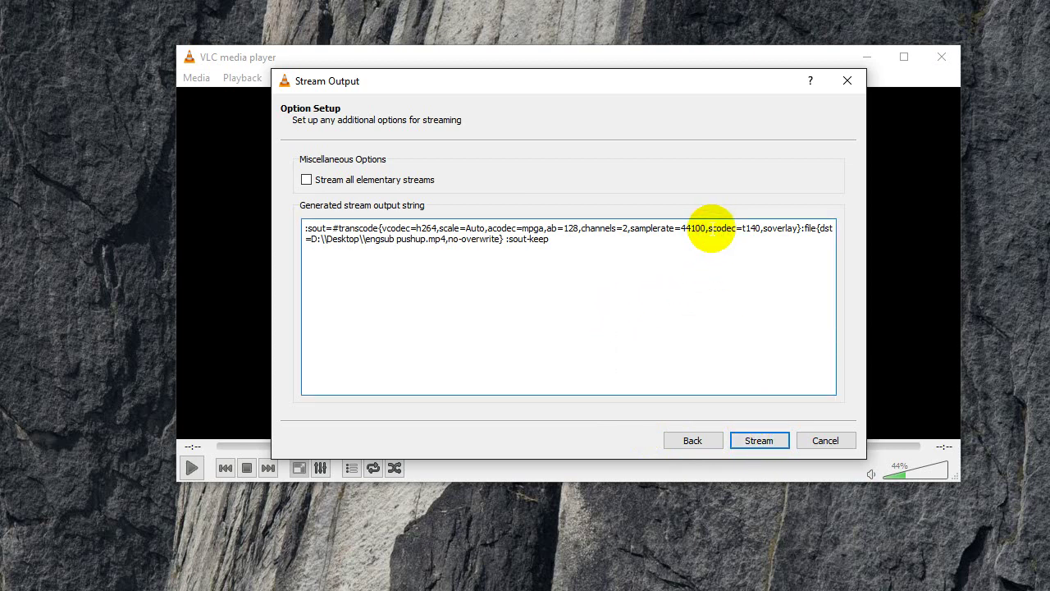
mouse_move(711, 229)
left_mouse_down()
mouse_move(767, 242)
mouse_move(756, 228)
left_mouse_up()
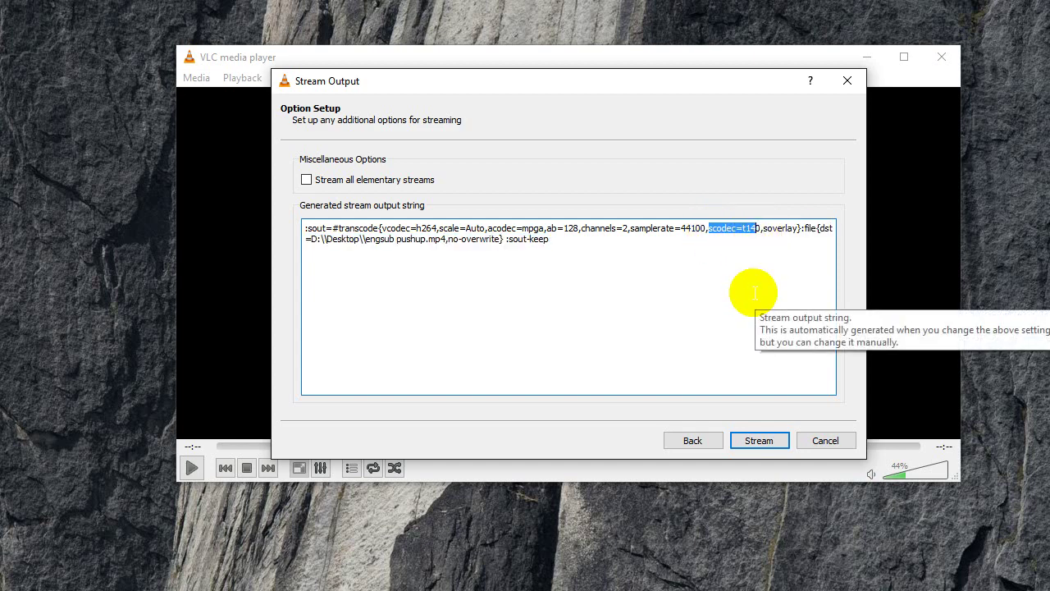
key("BackSpace")
key("BackSpace")
key("BackSpace")
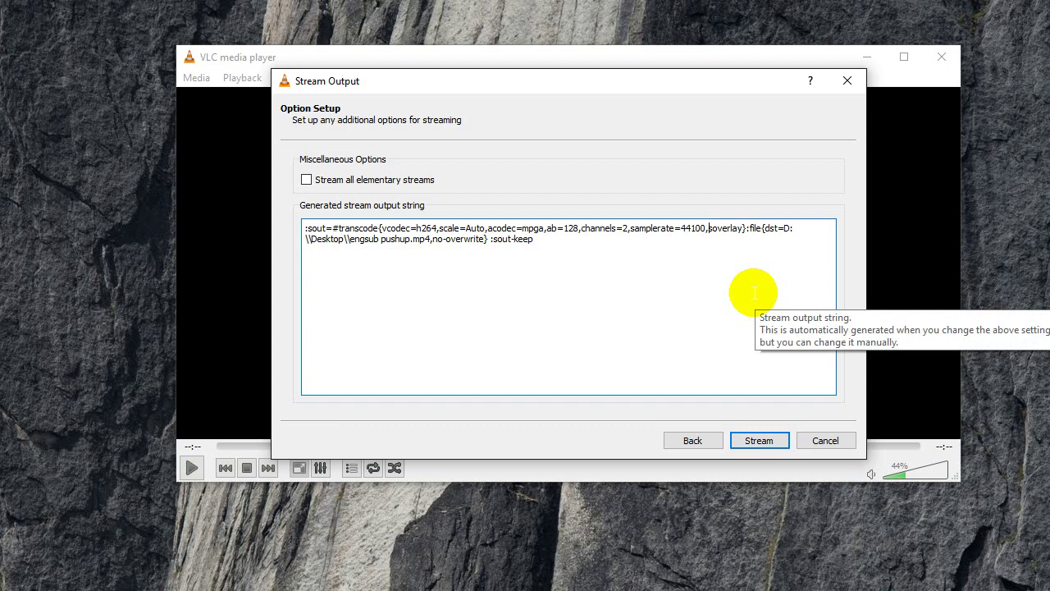
left_click(757, 441)
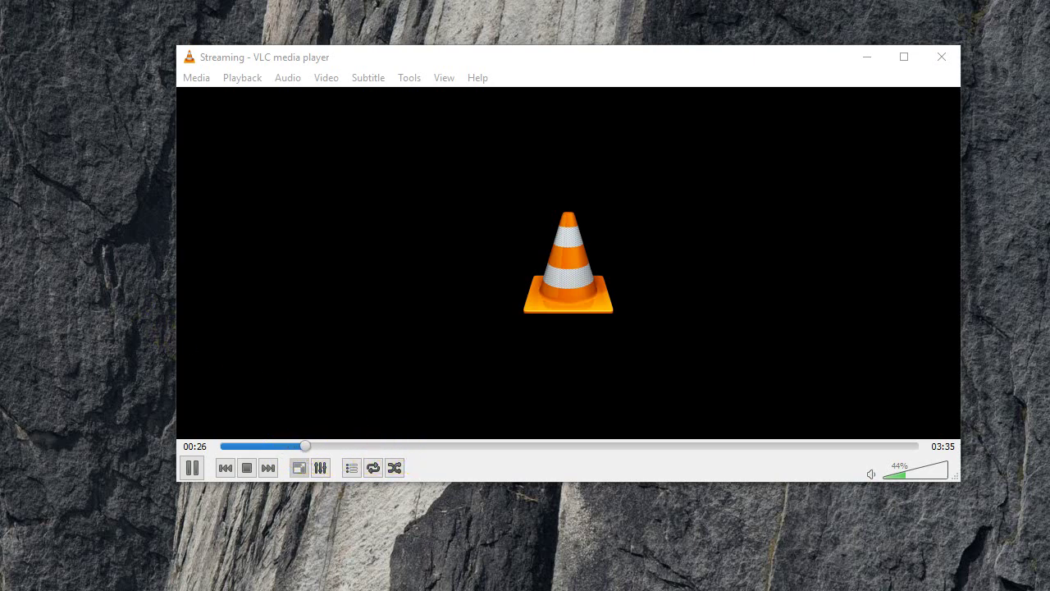
Step: Check the new engsub pushup.mp4 on the desktop, then stop the streaming export
left_click_drag(1, 107, 79, 129)
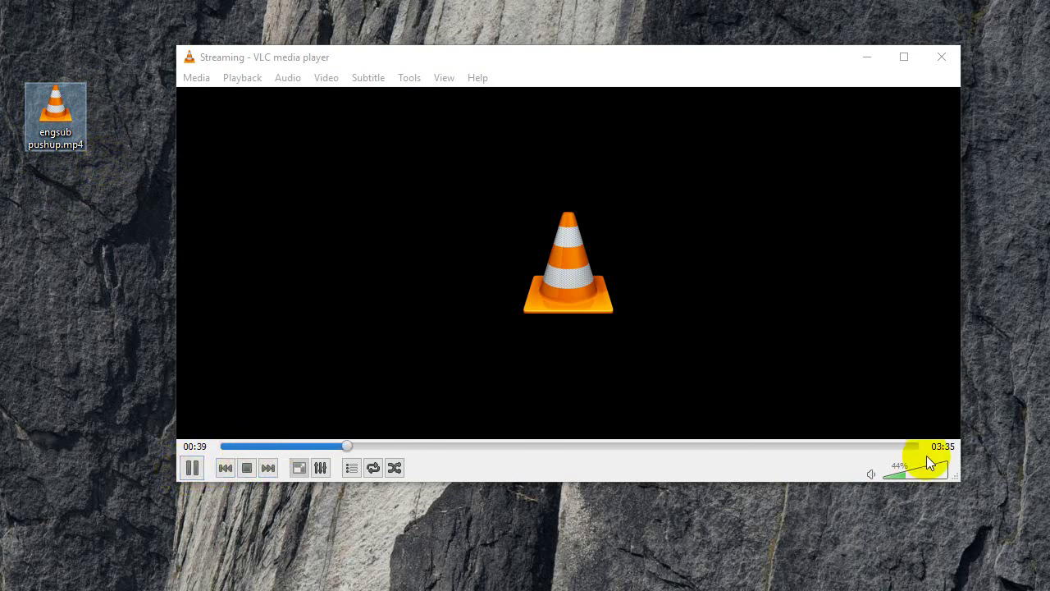
left_click(66, 126)
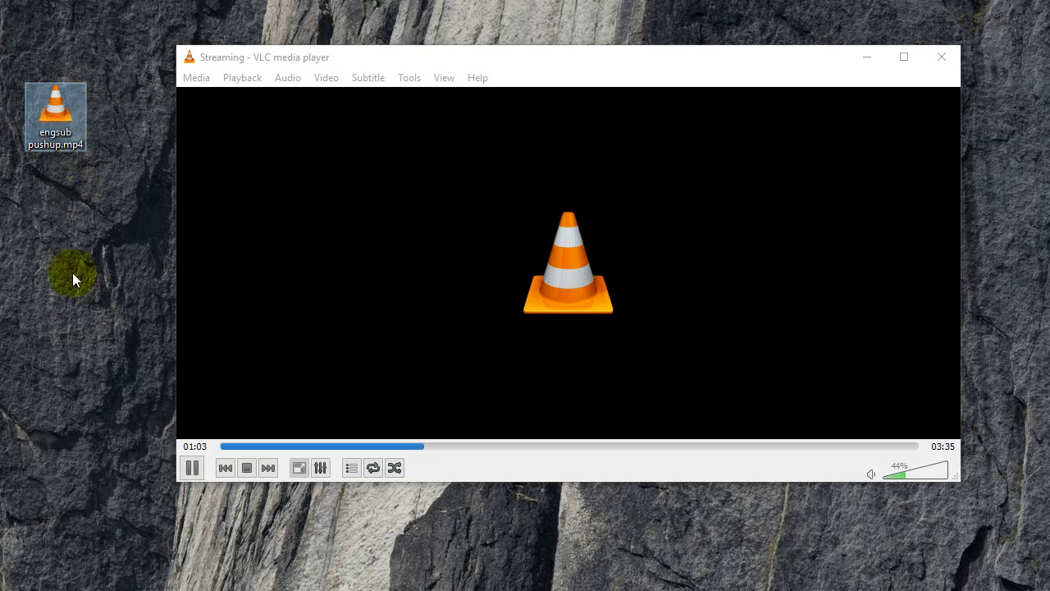
key("s")
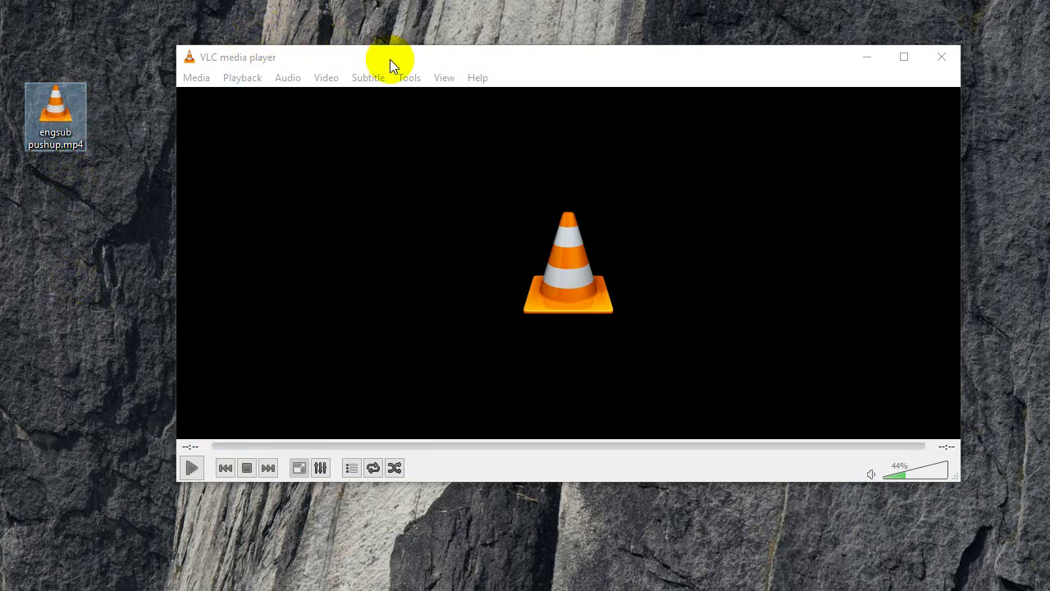
Step: Rearrange the VLC window and the engsub pushup.mp4 desktop icon
left_click_drag(389, 63, 375, 59)
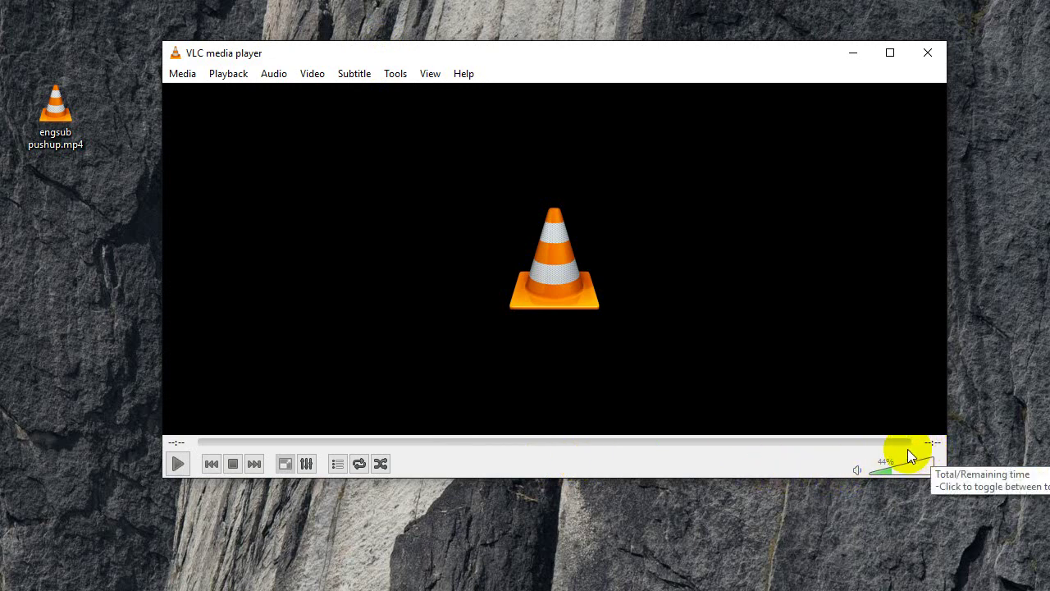
mouse_move(71, 128)
left_mouse_down()
mouse_move(77, 145)
mouse_move(102, 150)
mouse_move(122, 130)
left_mouse_up()
left_click(122, 185)
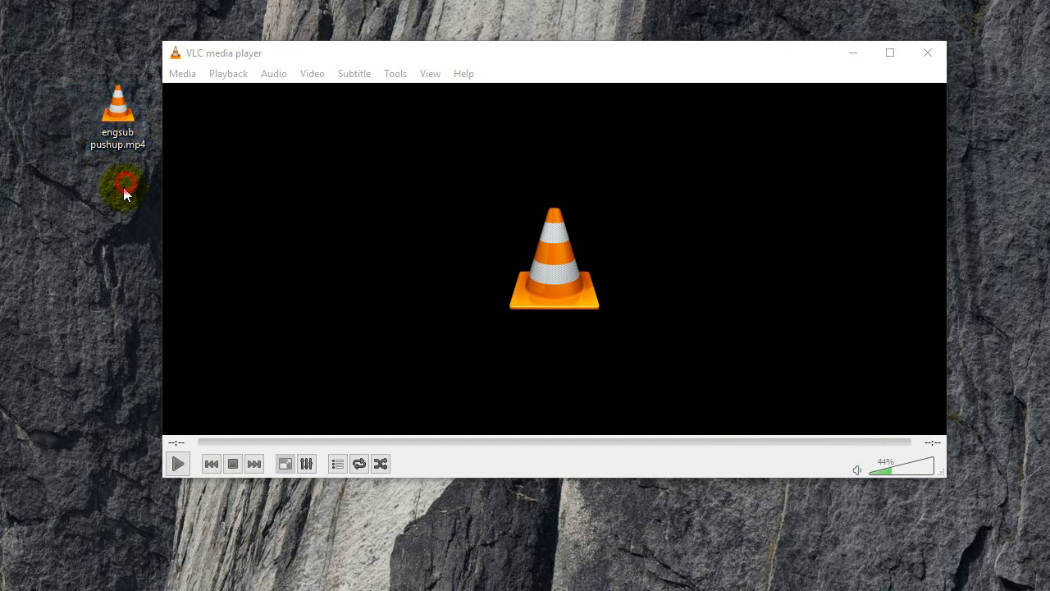
left_click_drag(335, 53, 375, 74)
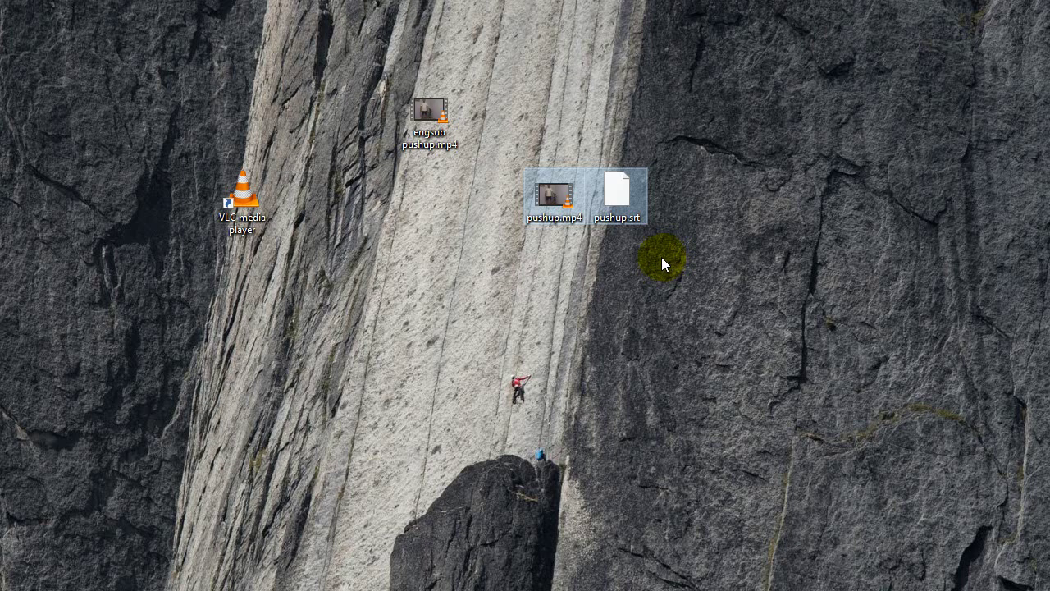
Step: Create a New folder on the desktop and move pushup.mp4 and pushup.srt into it
right_click(726, 249)
mouse_move(636, 387)
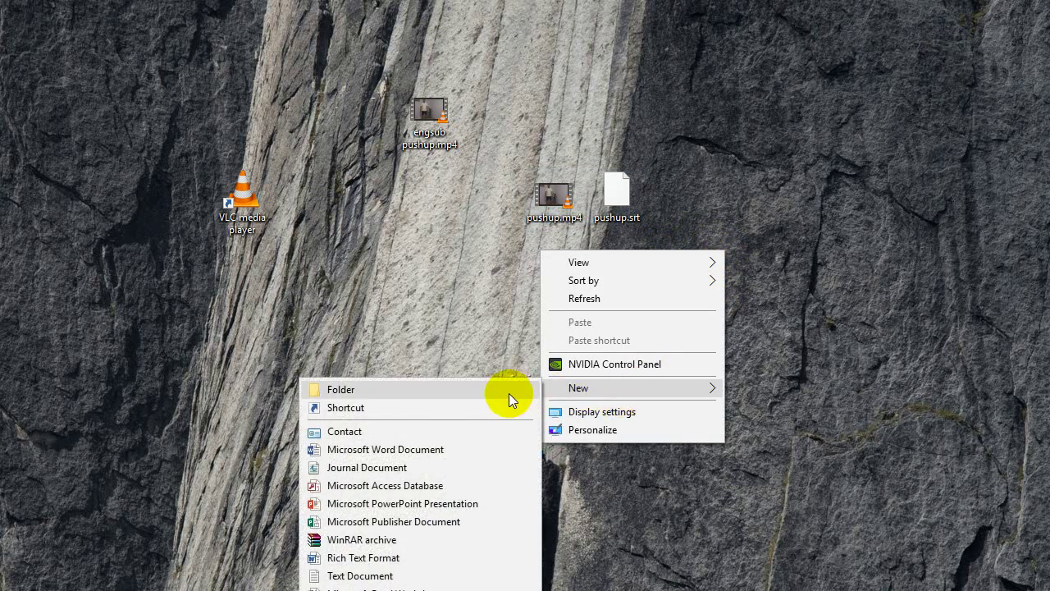
left_click(509, 394)
left_click(703, 320)
left_click_drag(539, 145, 644, 242)
left_click_drag(560, 205, 744, 293)
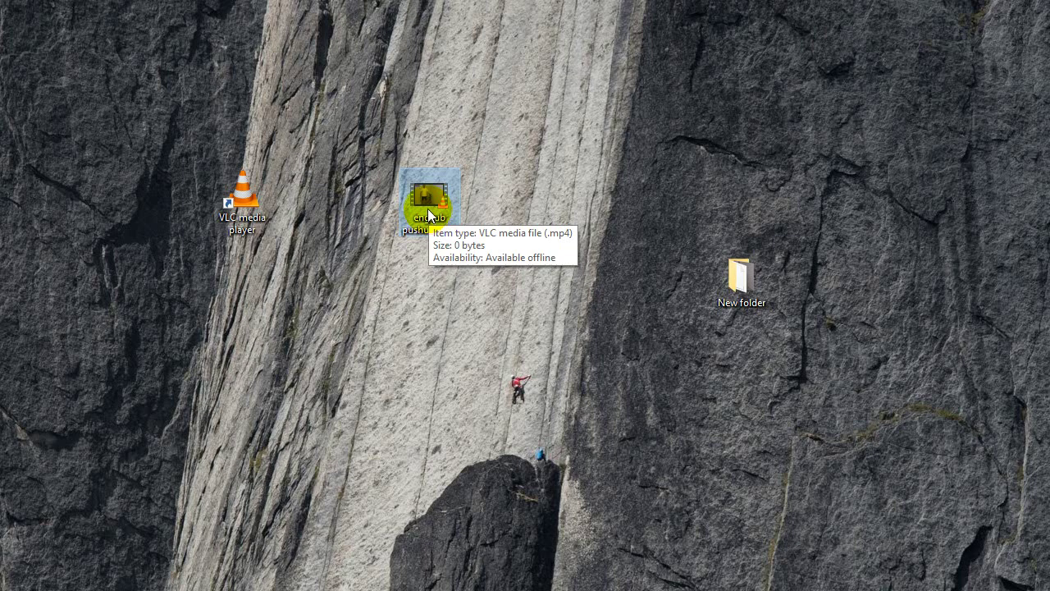
Step: Play engsub pushup.mp4, pause at 00:07, and confirm Sub Track is greyed out with captions burned in
double_click(429, 215)
left_click_drag(474, 83, 356, 33)
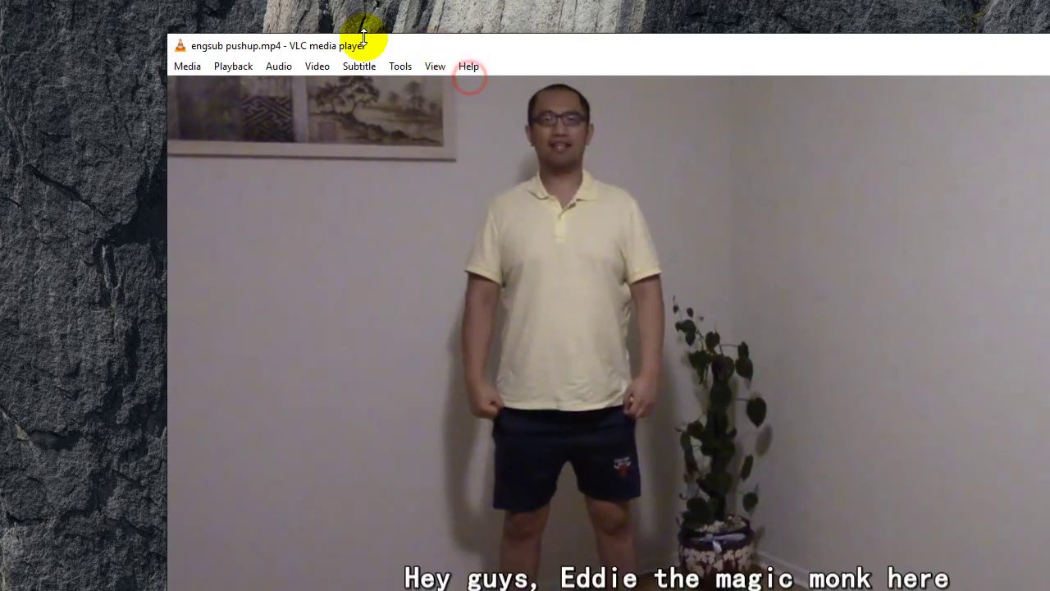
mouse_move(172, 33)
left_mouse_down()
mouse_move(241, 134)
mouse_move(619, 267)
mouse_move(534, 192)
mouse_move(412, 54)
left_mouse_up()
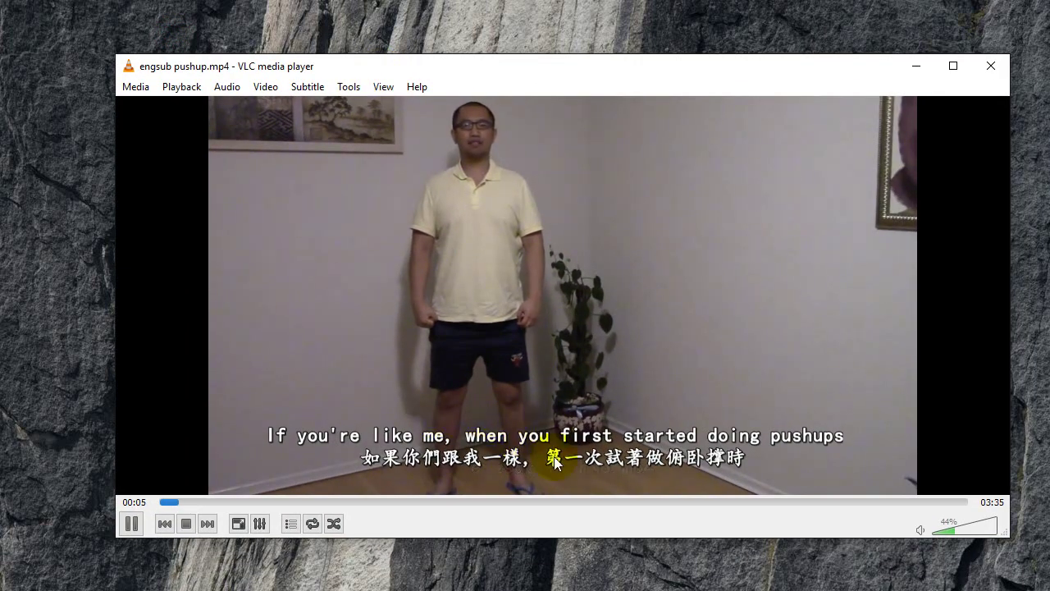
left_click(131, 524)
right_click(444, 320)
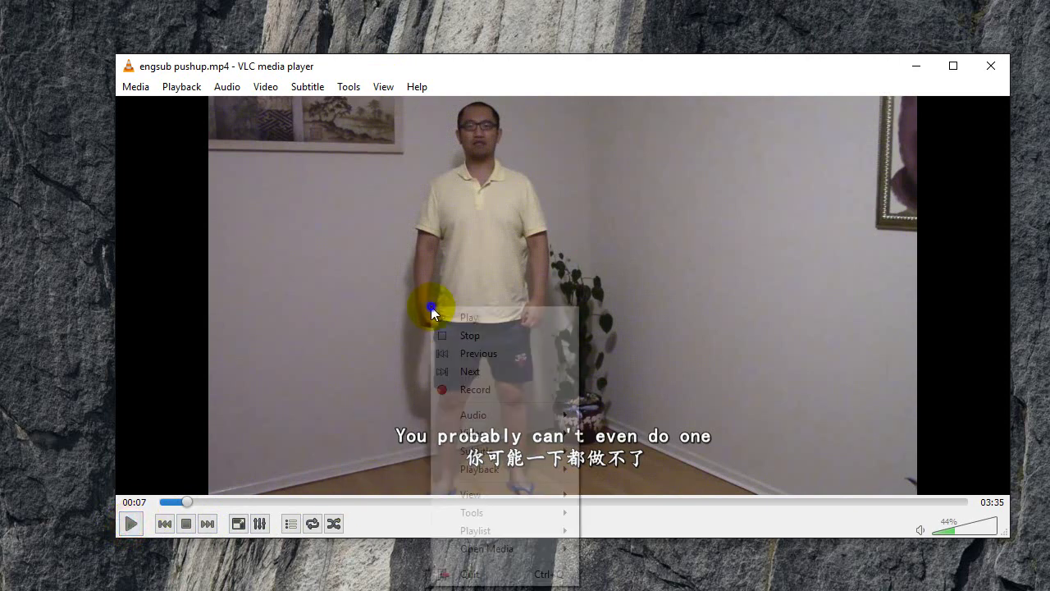
mouse_move(496, 450)
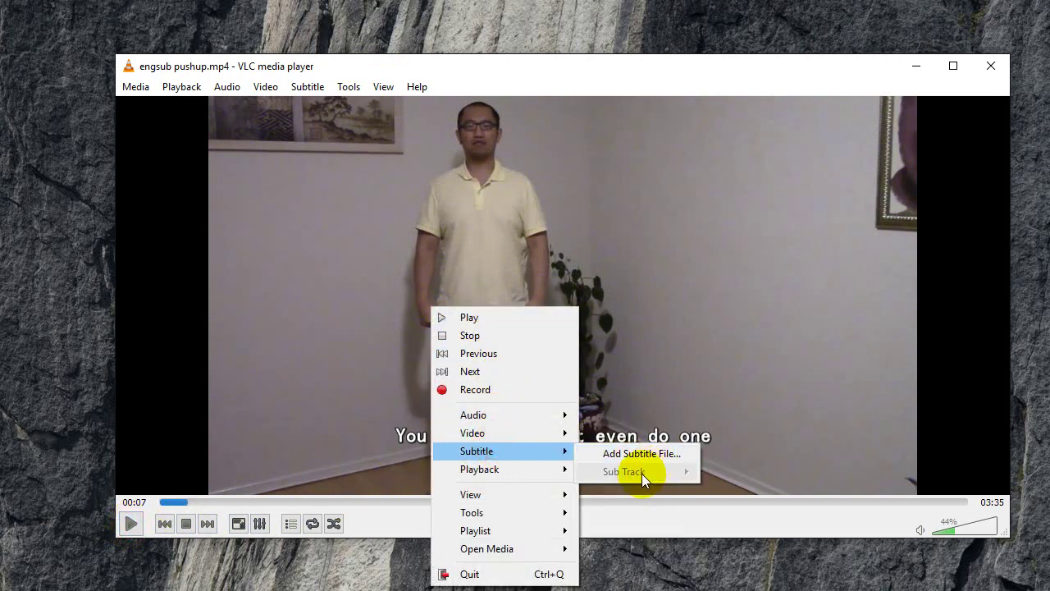
left_click(663, 295)
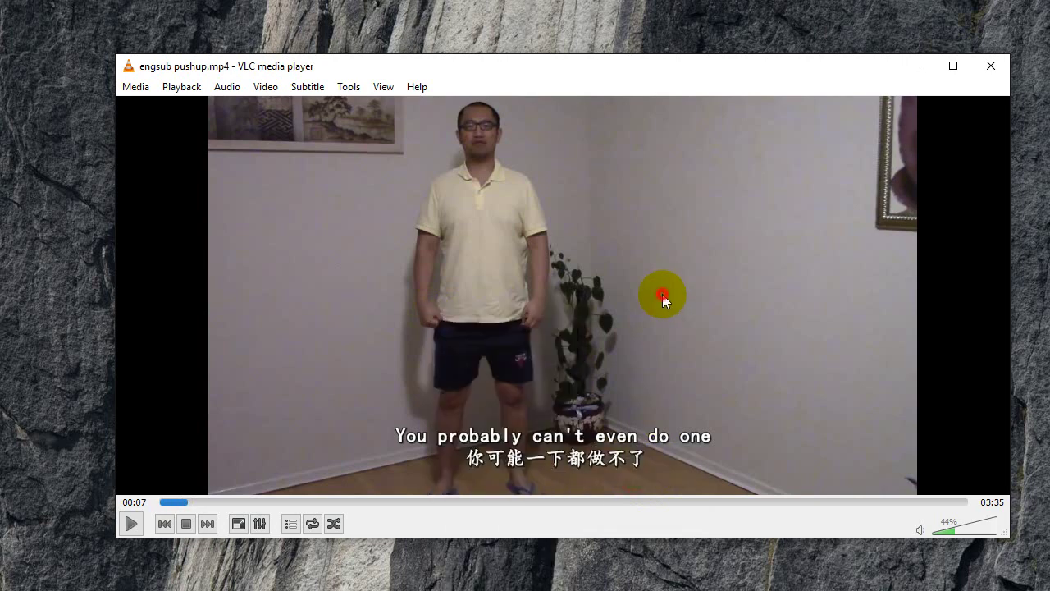